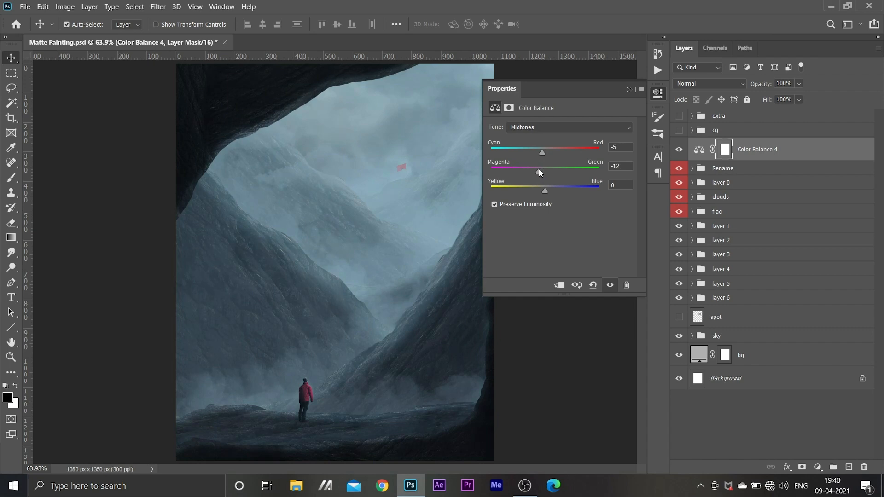
Set the Color Balance midtones to Yellow–Blue +12, and the highlights to Cyan–Red -4, Magenta–Green -6 and Yellow–Blue +6
drag(543, 186, 551, 189)
click(551, 129)
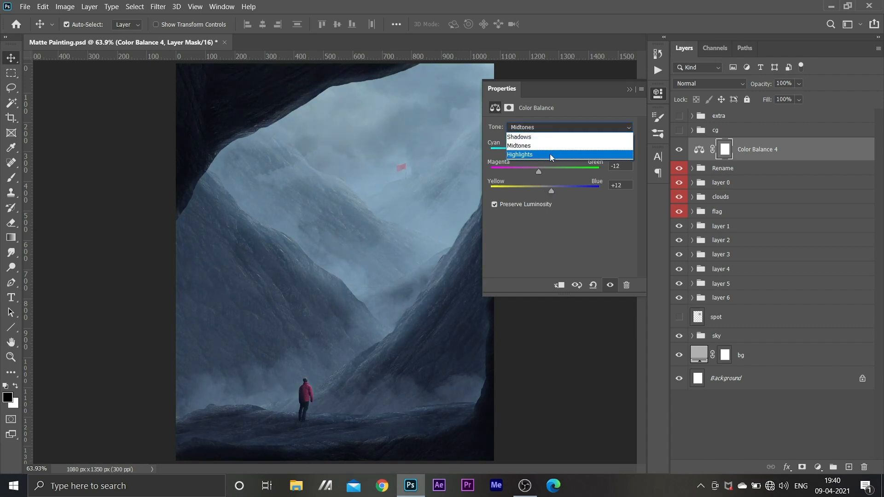
click(549, 154)
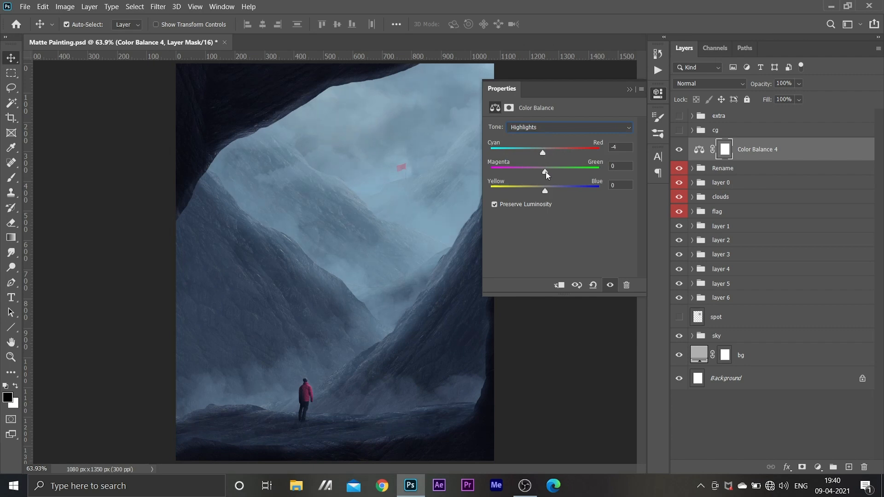
drag(545, 172, 548, 190)
Set the Color Balance shadows to Cyan–Red -1, Magenta–Green -1 and Yellow–Blue +1
click(556, 128)
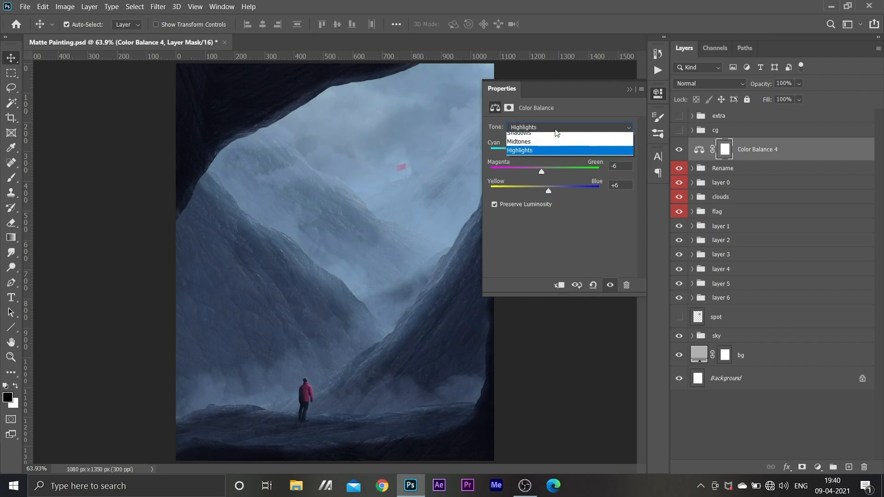
click(555, 136)
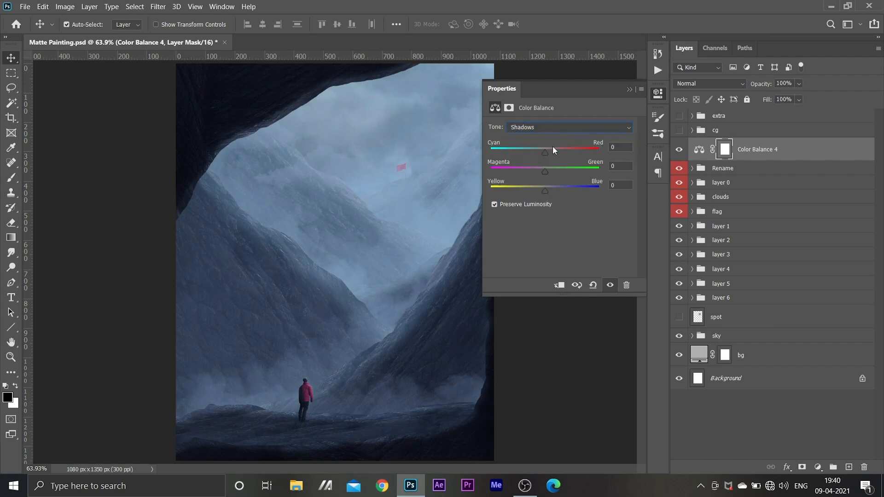
click(612, 149)
text(-1)
key(Return)
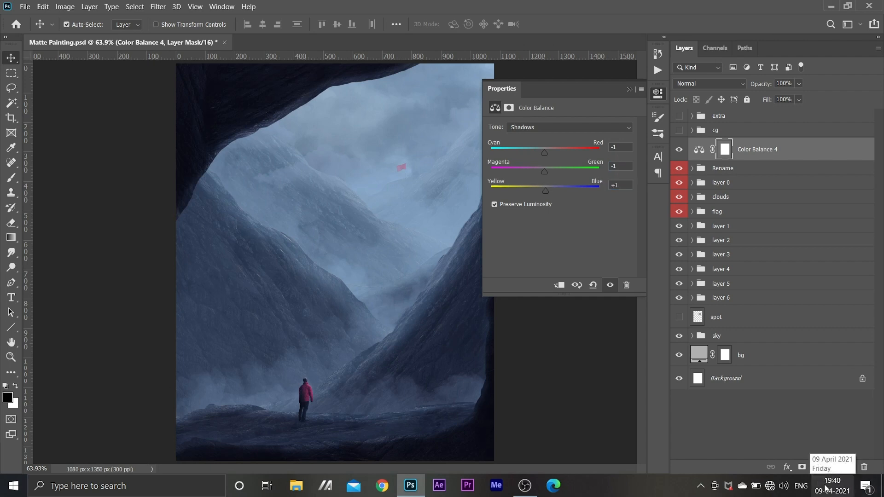
Add a Color Lookup adjustment above the Color Balance layer using the 3Strip.look LUT, with its fill at 38%
click(817, 467)
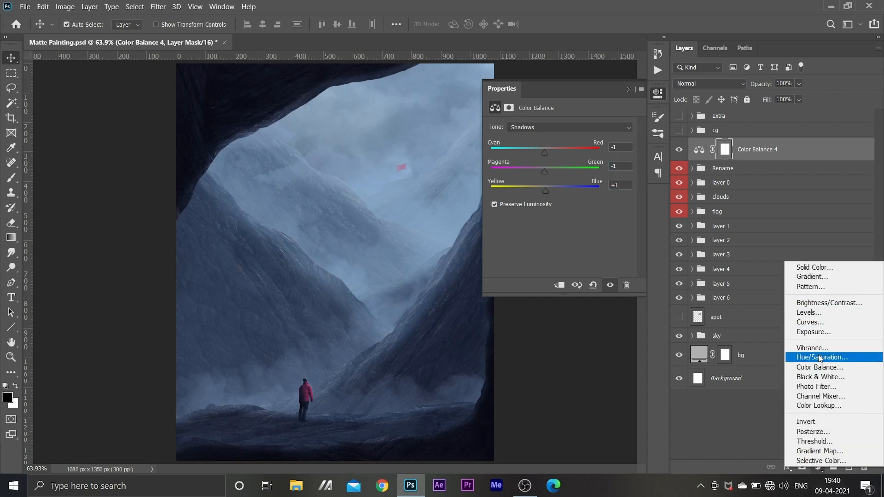
click(821, 406)
double_click(577, 127)
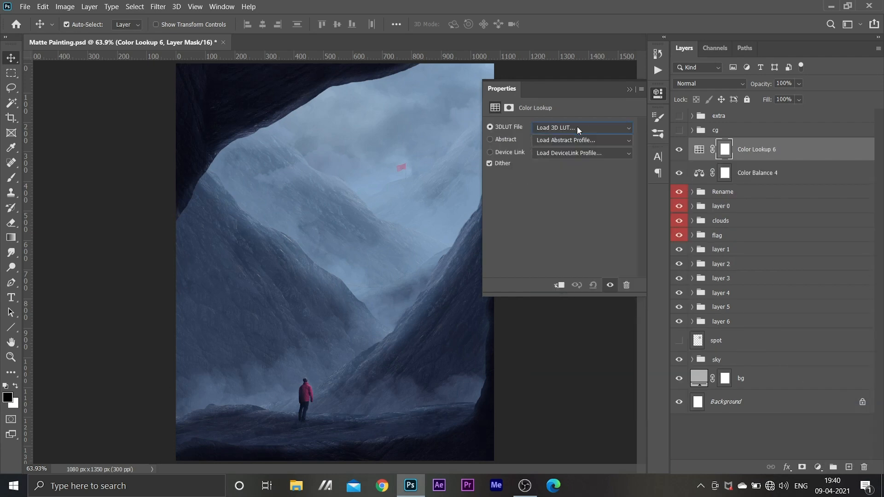
key(Down)
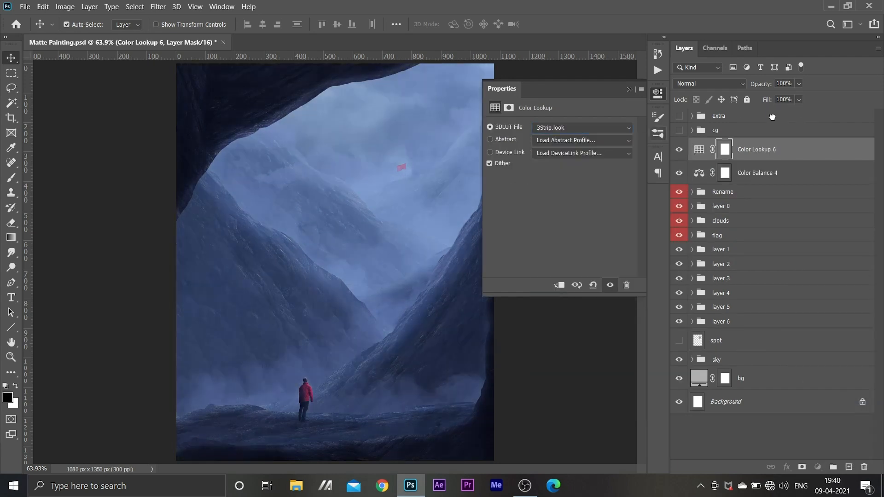
click(784, 116)
click(782, 149)
click(799, 100)
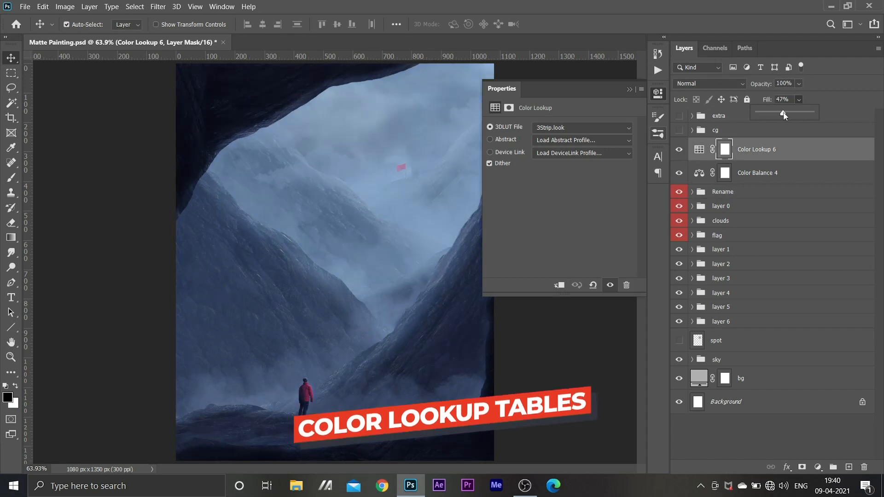
drag(813, 112, 776, 114)
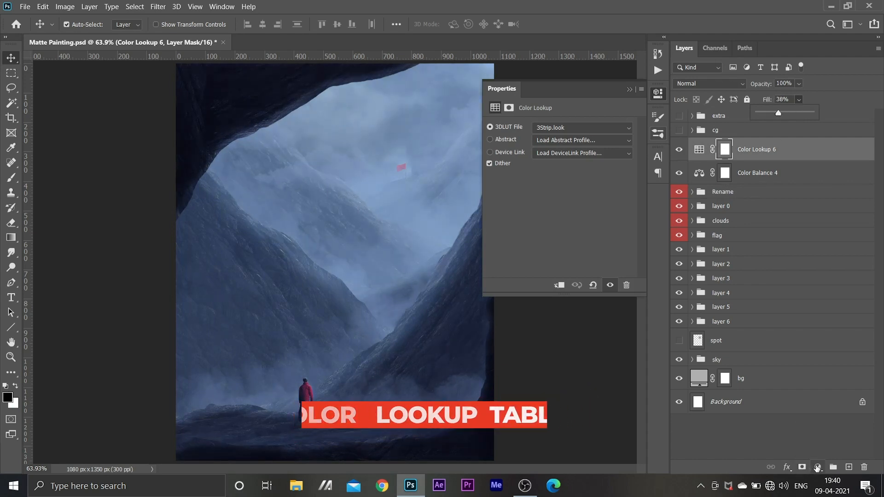
Add another Color Lookup adjustment with the Bleach Bypass.look LUT and set its fill to 2%
click(817, 467)
click(822, 406)
click(571, 128)
click(573, 171)
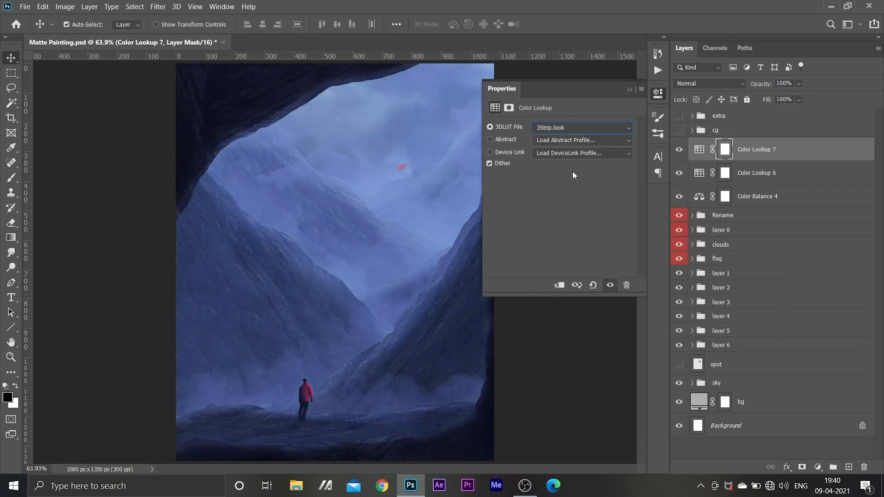
click(768, 99)
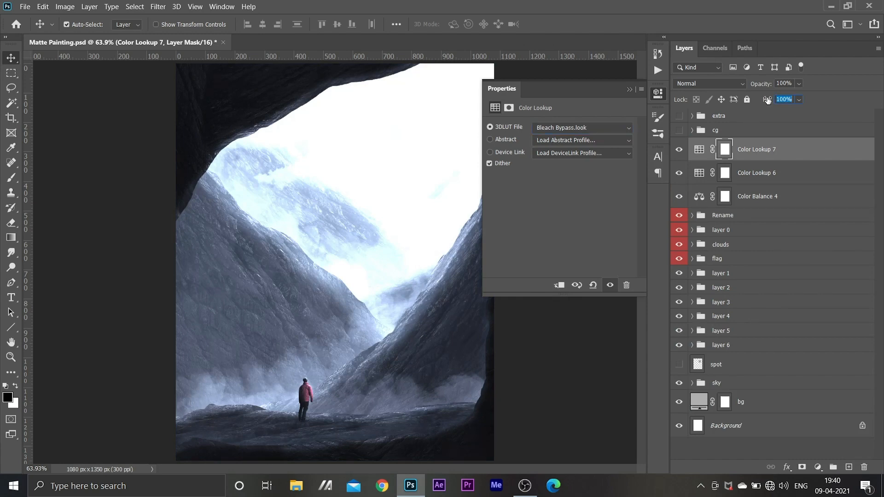
text(2)
key(Return)
Add a Color Lookup adjustment with the filmstock_50.3dl LUT and lower its fill to 2%
click(818, 467)
click(822, 406)
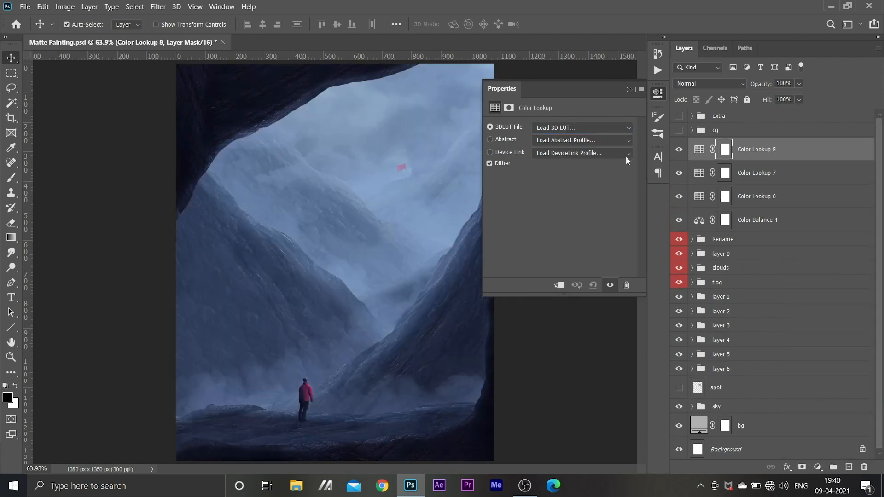
click(594, 128)
click(599, 204)
key(Down)
key(Down)
key(Down)
key(Down)
key(Down)
key(Down)
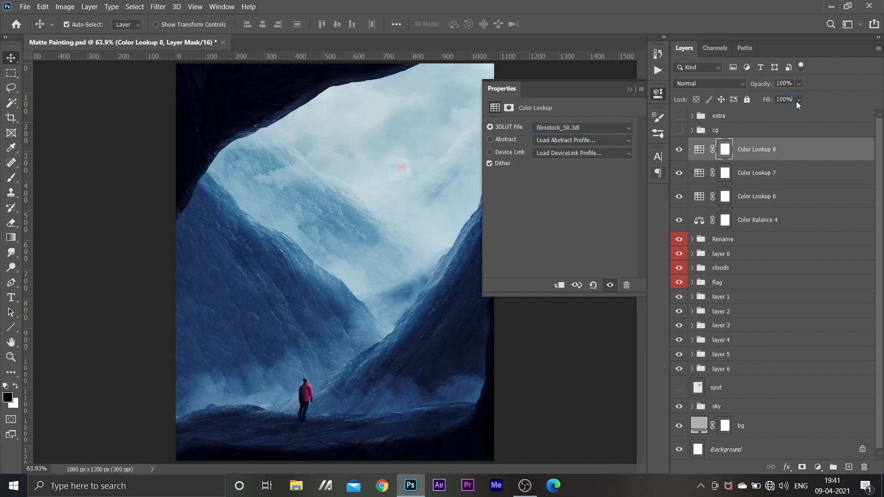
drag(798, 103, 770, 319)
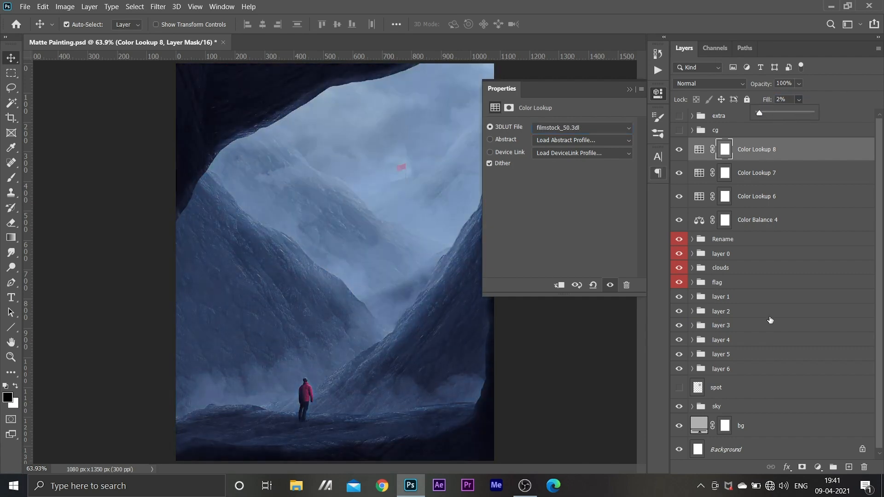
Add a Color Lookup adjustment with the HorrorBlue.3DL LUT and lower its fill to about 38%
click(817, 467)
click(806, 408)
click(582, 128)
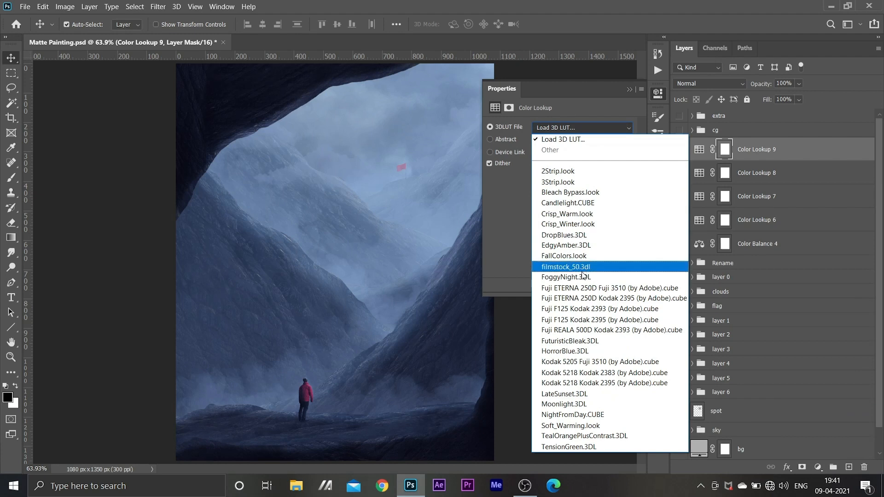
click(582, 276)
key(Down)
key(Down)
key(Down)
key(Down)
key(Down)
key(Down)
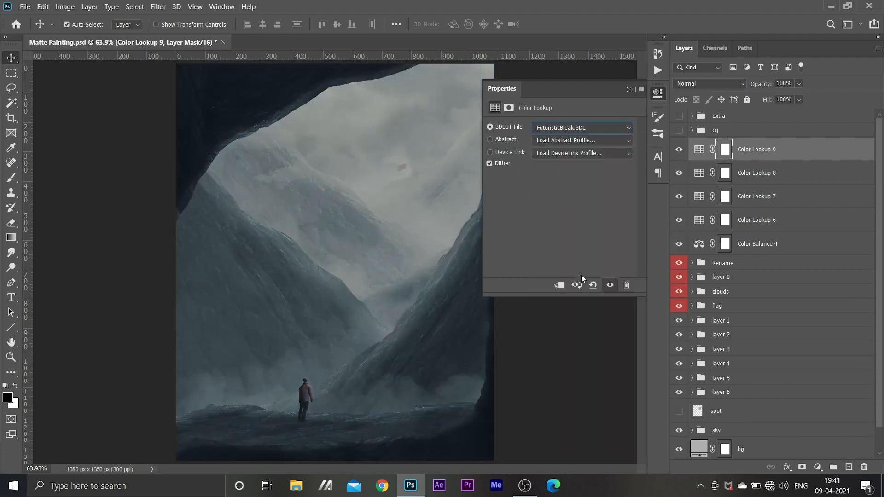
key(Down)
click(799, 100)
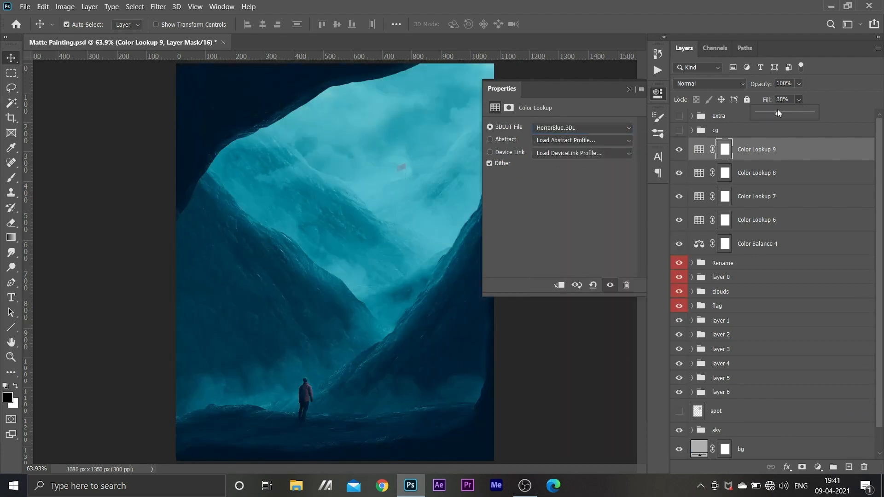
drag(777, 108, 776, 109)
Add a Color Lookup adjustment with the Soft_Warming.look LUT and lower its fill to 8%
click(817, 467)
click(805, 408)
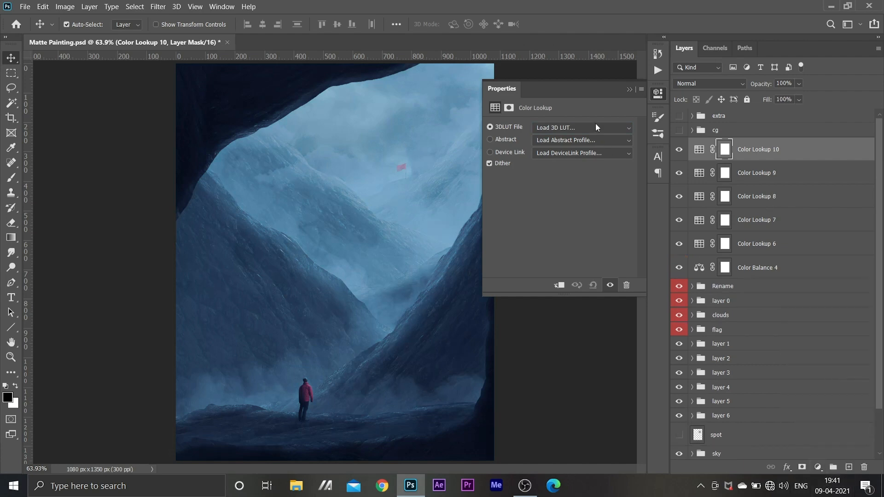
click(595, 128)
click(578, 349)
key(Down)
key(Down)
key(Down)
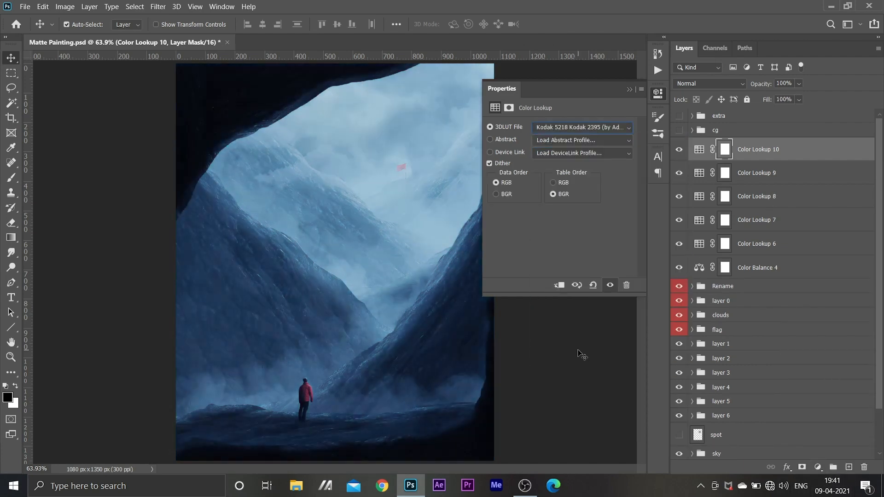
key(Down)
key(Down)
key(Down)
key(Down)
click(798, 100)
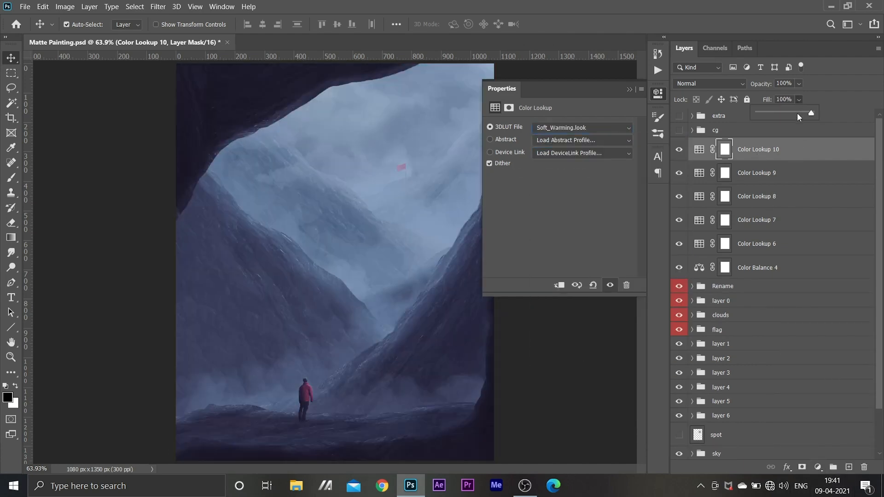
drag(766, 115, 761, 116)
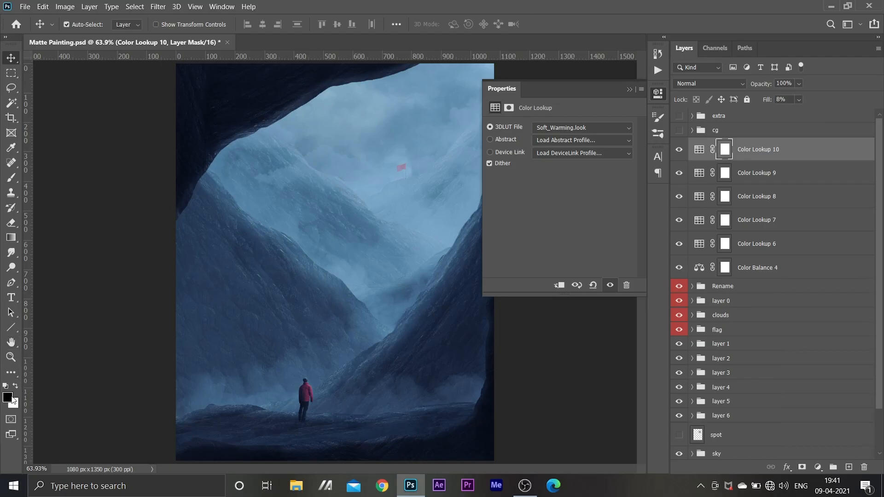
click(7, 397)
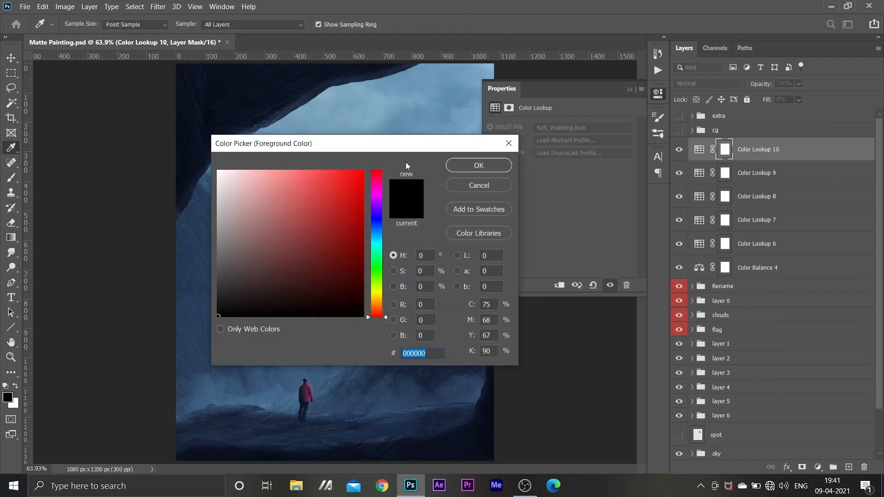
drag(405, 146, 436, 137)
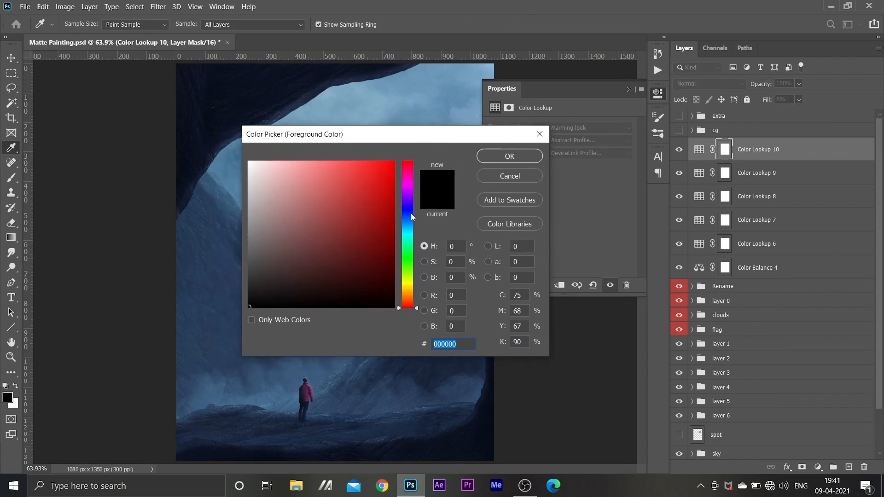
click(509, 156)
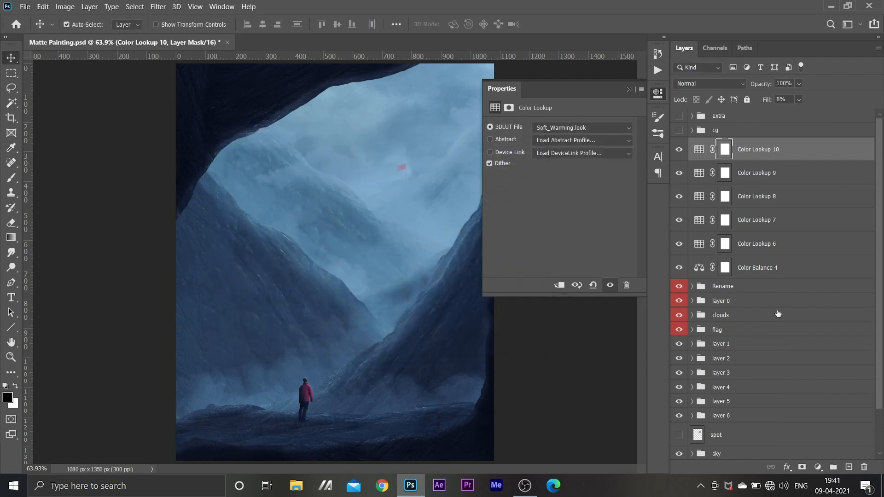
click(818, 467)
click(819, 454)
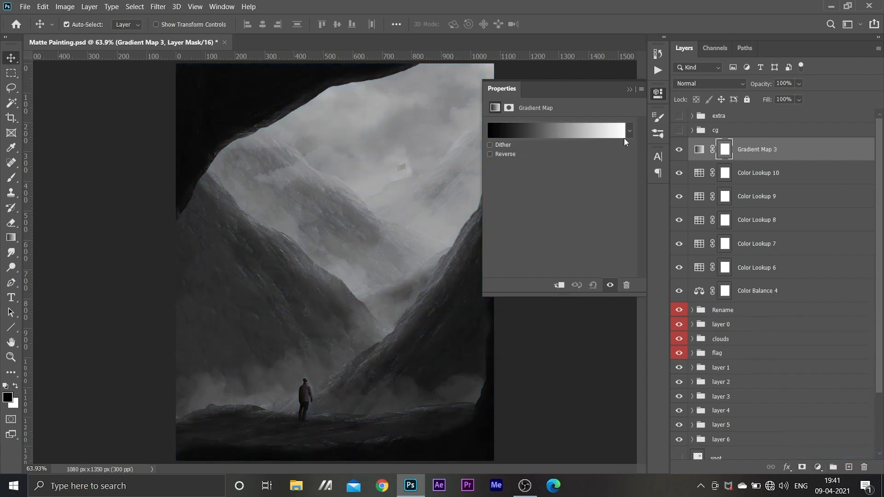
click(616, 133)
click(615, 220)
click(761, 268)
text(21504)
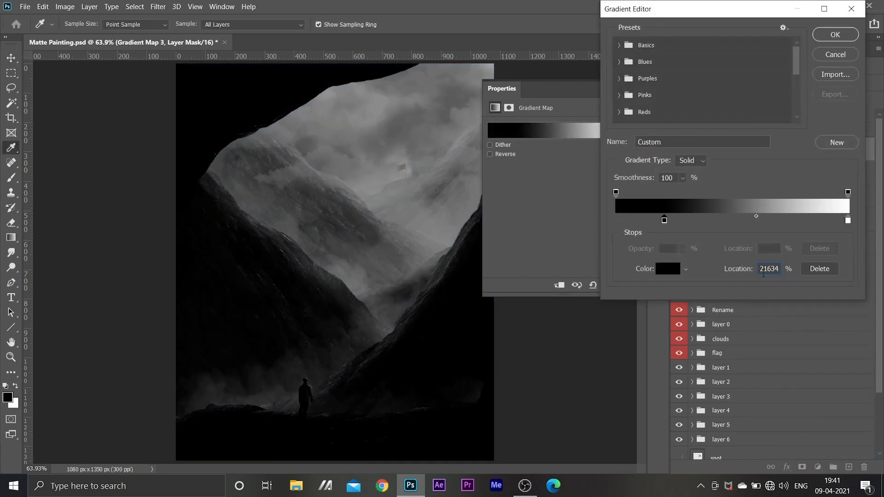
key(Return)
key(Return)
text(0)
double_click(616, 221)
text(021534)
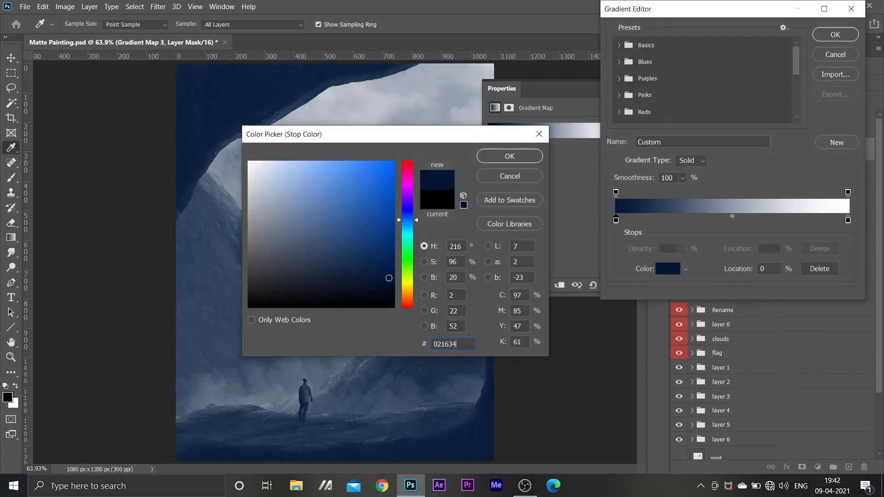
key(Return)
click(848, 220)
click(661, 272)
text(41f2dc)
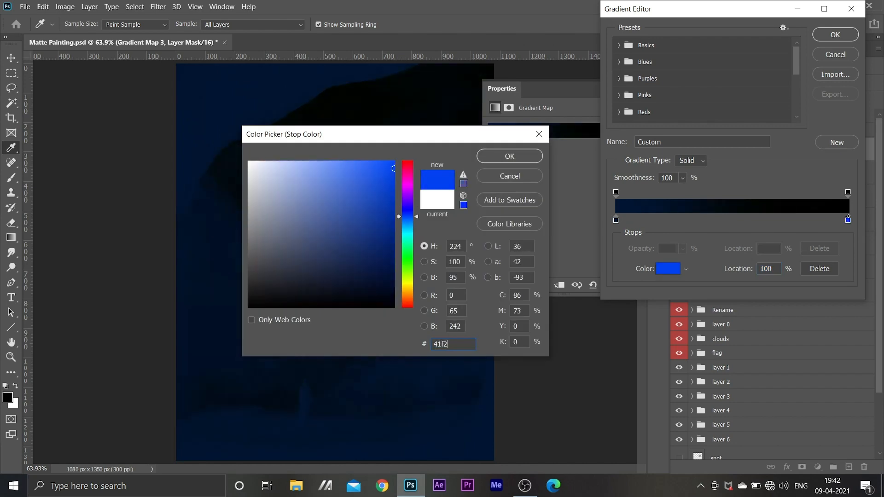
key(Return)
click(848, 220)
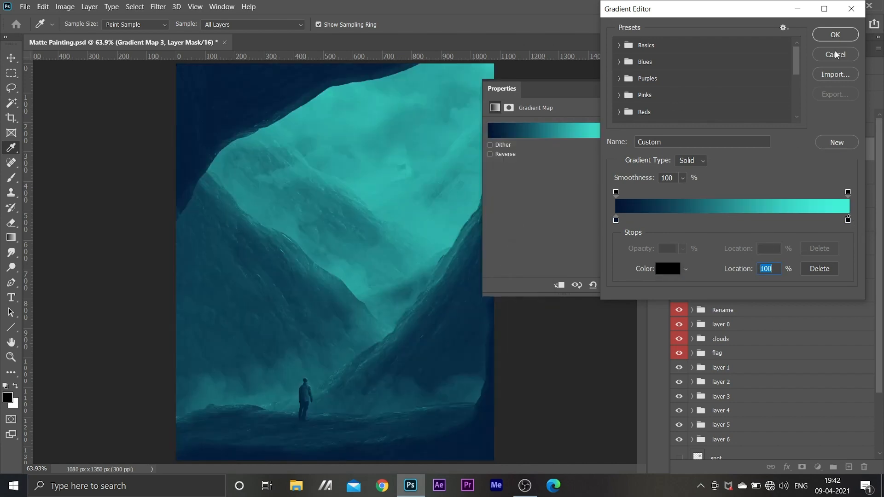
click(837, 53)
click(700, 150)
click(864, 468)
Add a Gradient Map adjustment above the Color Lookup layers and set its gradient's dark stop to colour 021634
click(817, 468)
click(817, 451)
click(543, 131)
click(616, 221)
click(668, 269)
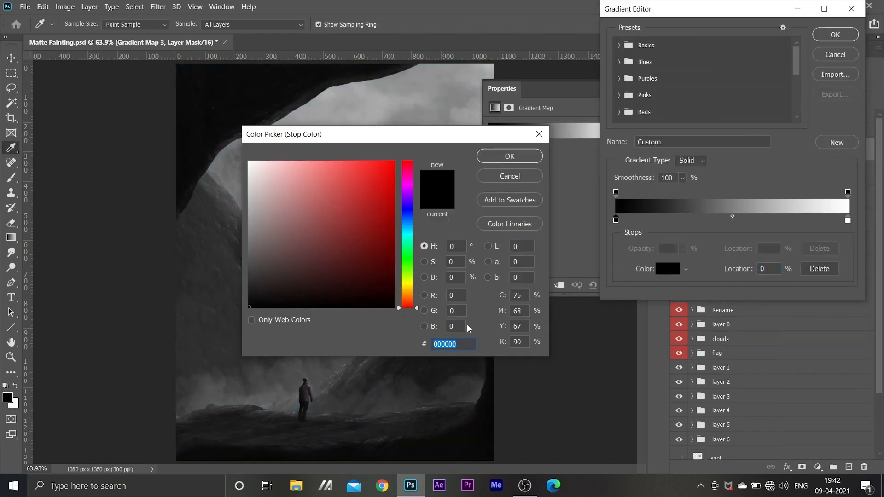
text(021534)
key(Return)
Set the gradient's light stop to turquoise 41f2dc and accept the gradient
click(848, 220)
click(668, 269)
text(40e0d0)
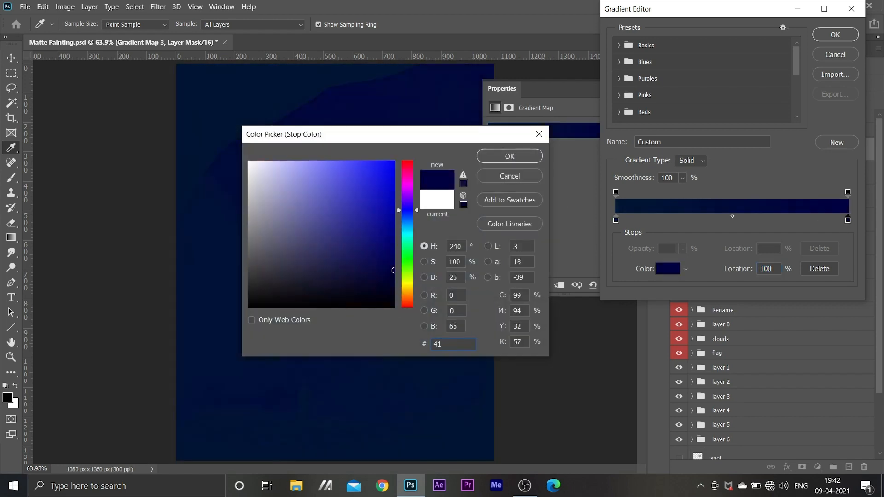
key(Return)
key(Return)
Set the Gradient Map layer's blend mode to Soft Light and its fill to 15%
click(709, 84)
click(700, 226)
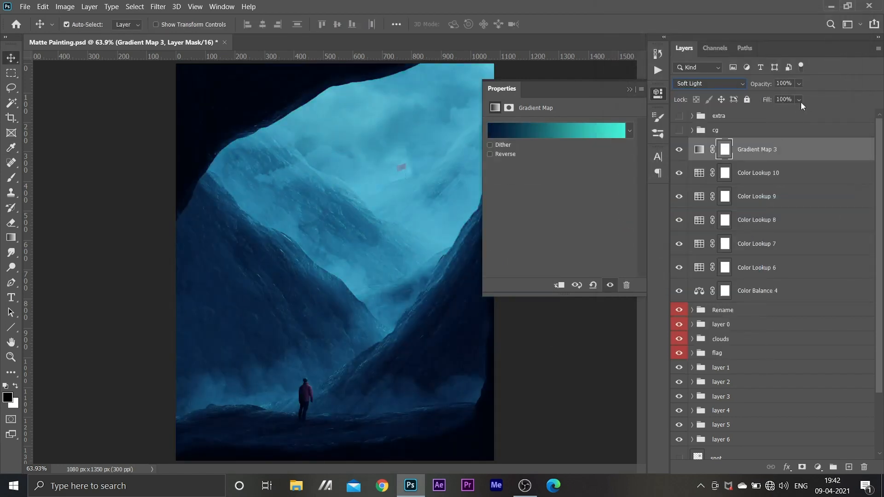
click(799, 101)
drag(811, 113, 796, 124)
Duplicate the Gradient Map layer and set the copy's blend mode to Hard Light
click(817, 467)
key(ctrl+j)
click(709, 84)
click(700, 251)
click(799, 101)
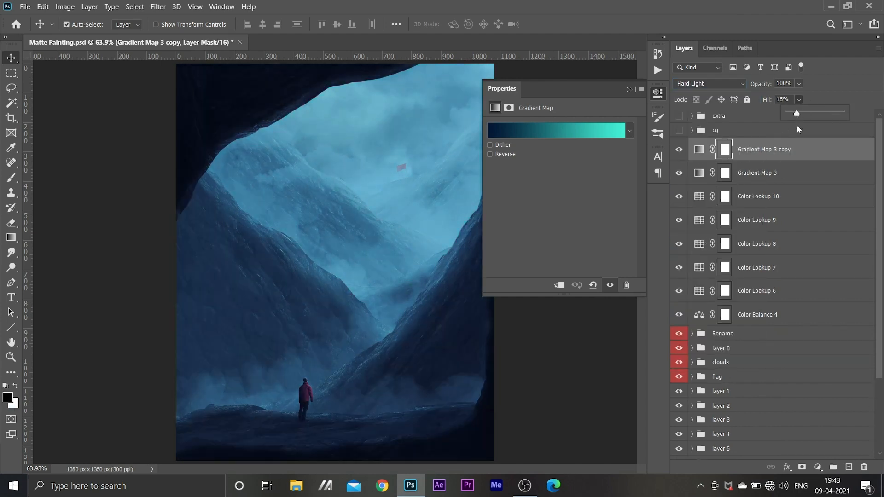
Duplicate the Hard Light Gradient Map copy and open the blend mode choices for the new layer
key(ctrl+j)
click(709, 84)
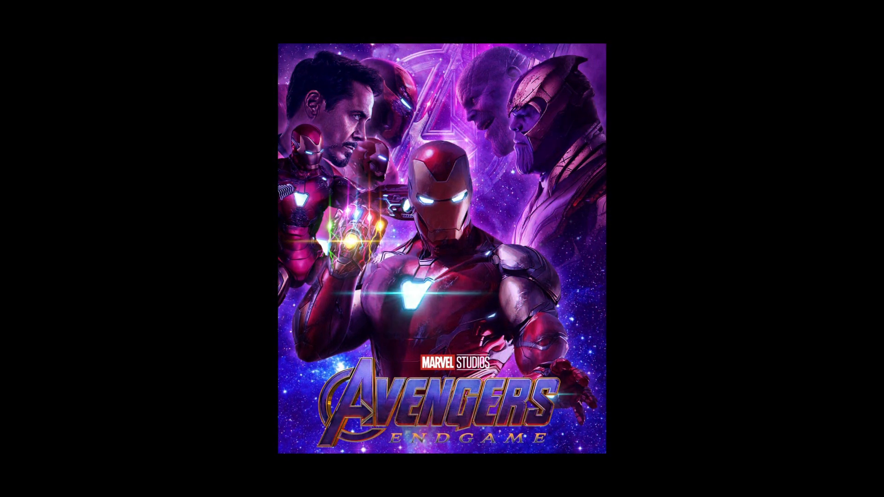
In Iron-Man.psd, add a Color Balance adjustment above the Blending and lighting group with midtones Cyan-Red -5 and Magenta-Green -32
click(817, 466)
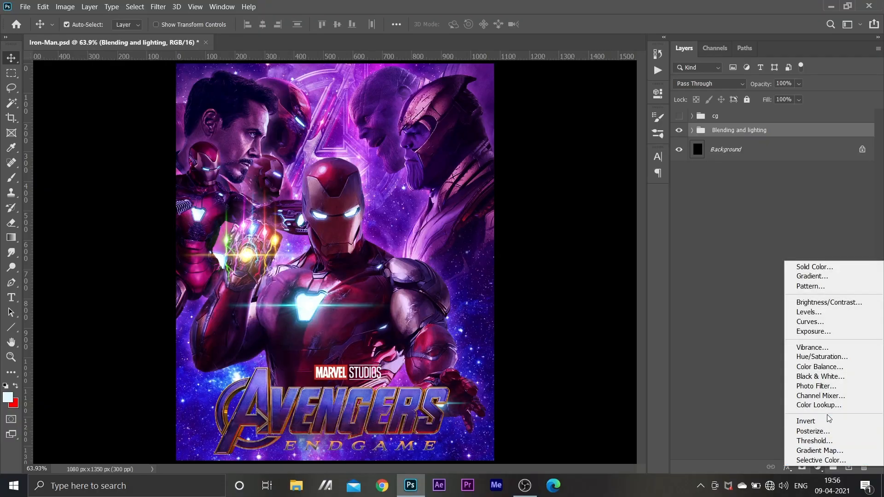
click(830, 367)
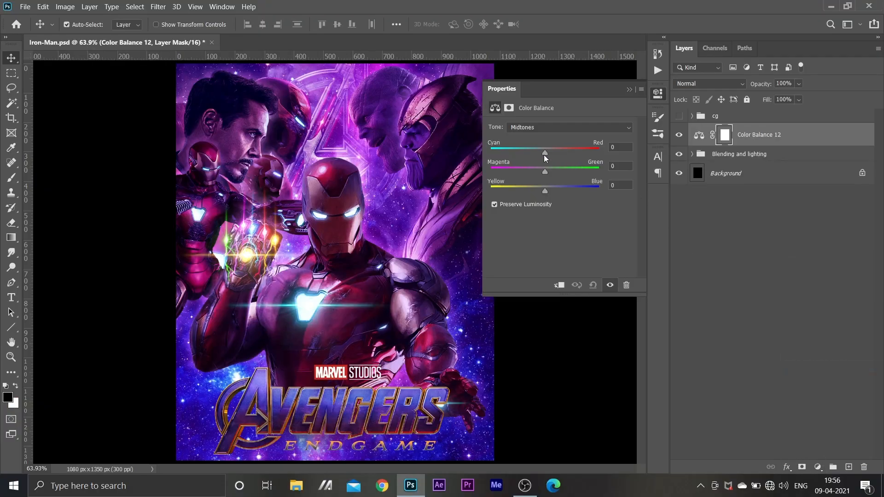
drag(544, 155, 543, 152)
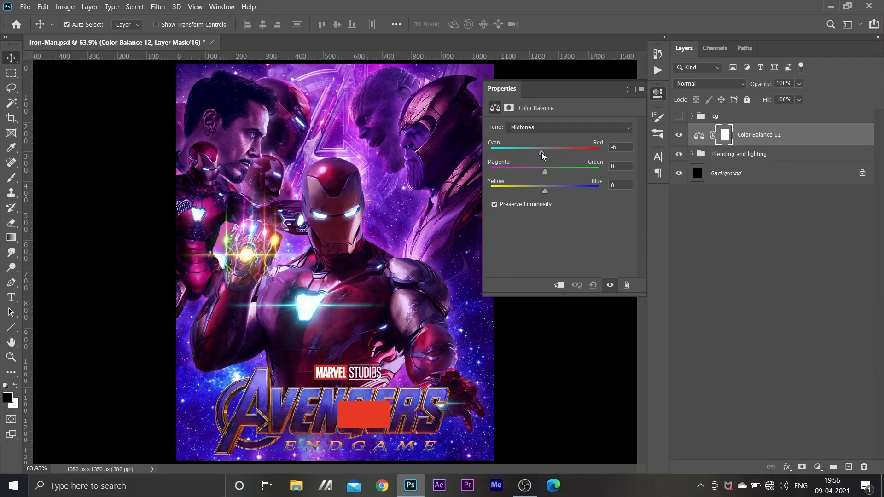
drag(544, 171, 526, 168)
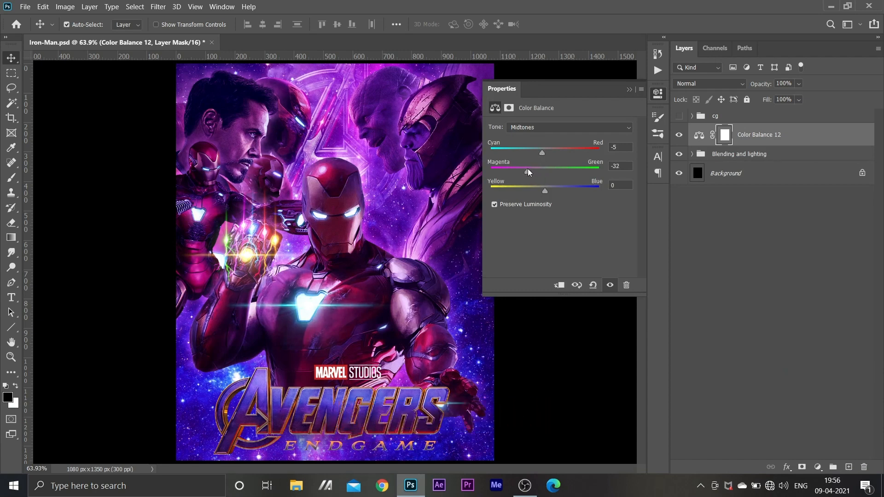
Adjust the Color Balance highlights and set its shadows to Cyan-Red -2, Magenta-Green -4 and Yellow-Blue +4
click(570, 128)
click(554, 156)
drag(545, 155, 548, 189)
click(549, 128)
click(548, 137)
click(544, 153)
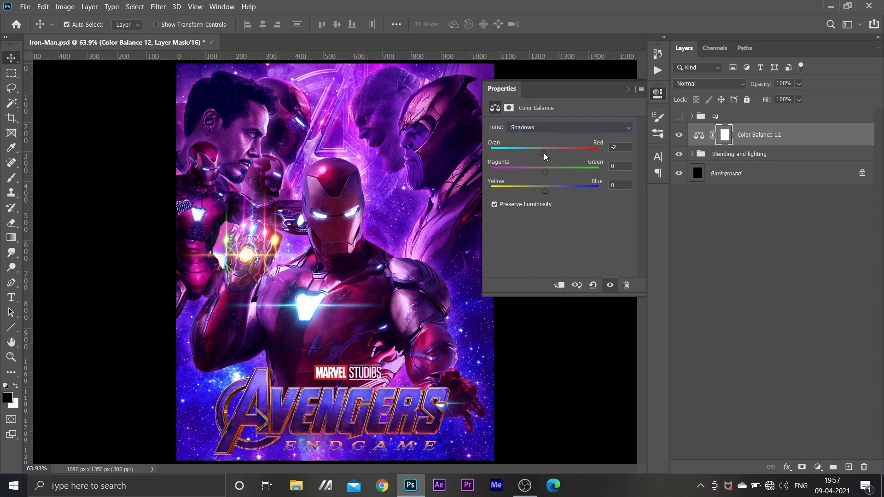
click(543, 172)
click(546, 191)
Add a Color Lookup adjustment above the Color Balance layer using the Bleach Bypass.look LUT and set its fill to 8%
click(818, 466)
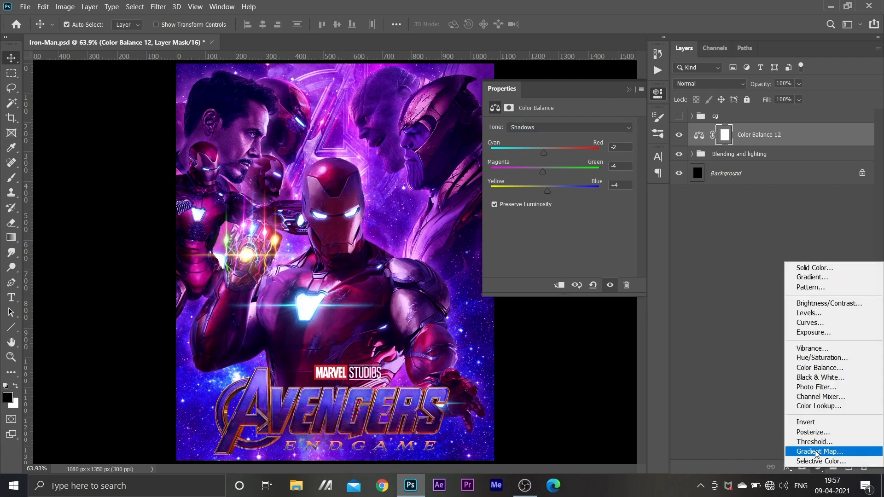
click(810, 408)
click(584, 128)
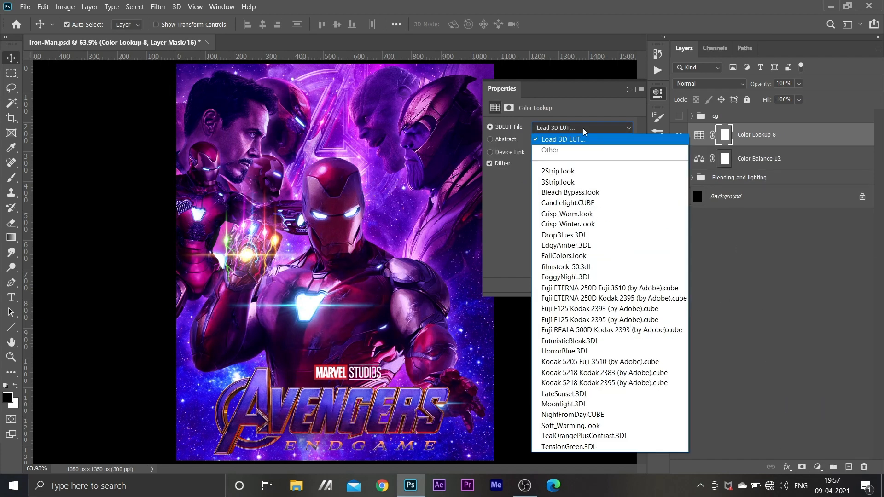
click(578, 169)
key(Down)
key(Down)
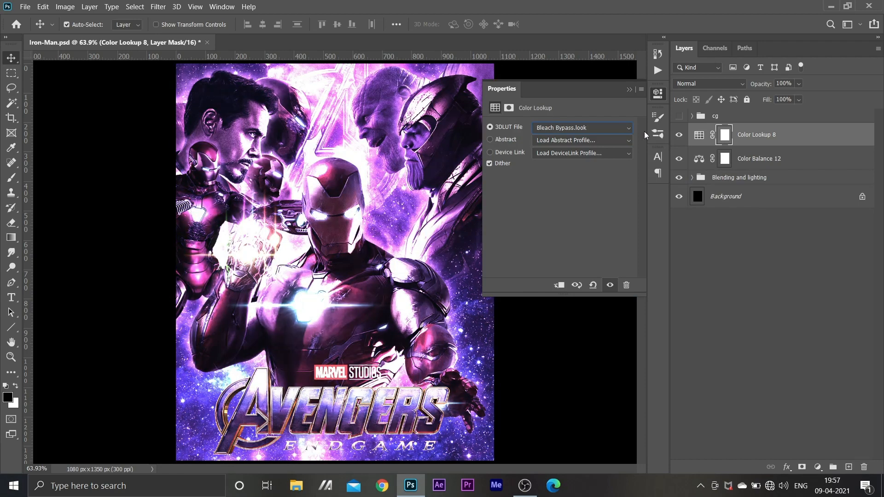
click(799, 100)
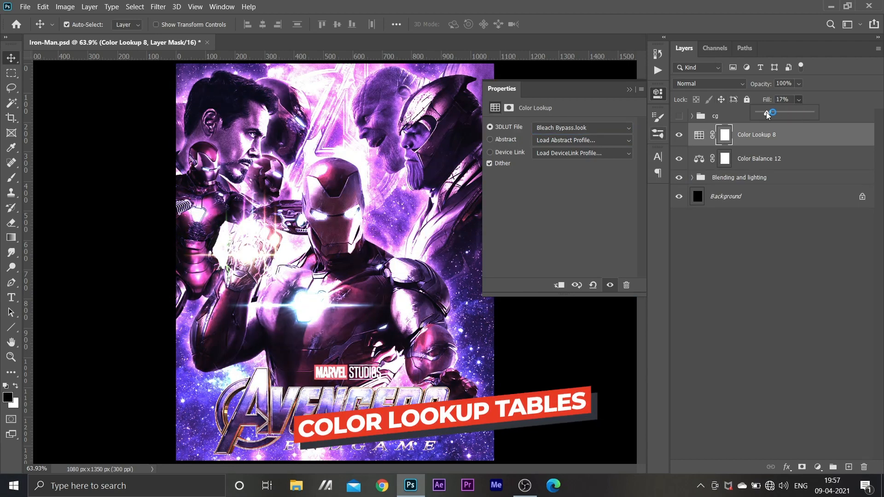
drag(803, 113, 762, 111)
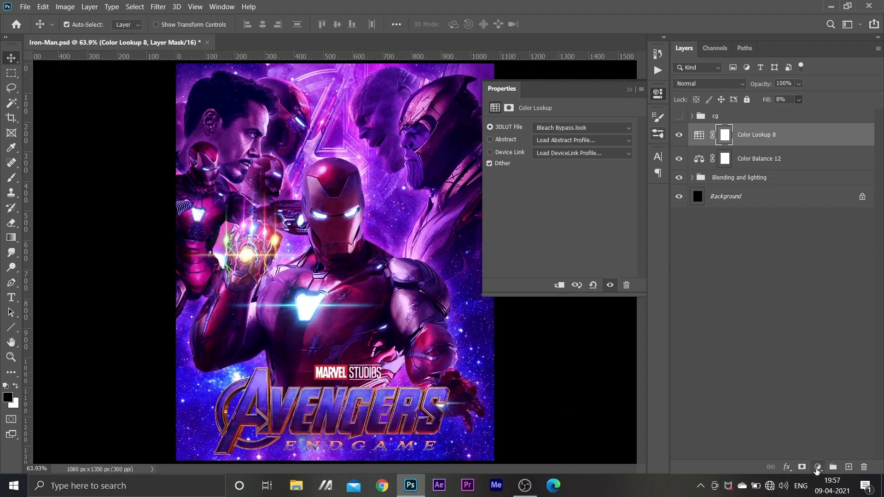
Add a second Color Lookup adjustment using the Candlelight.CUBE LUT and lower its fill
click(818, 466)
click(812, 406)
click(574, 128)
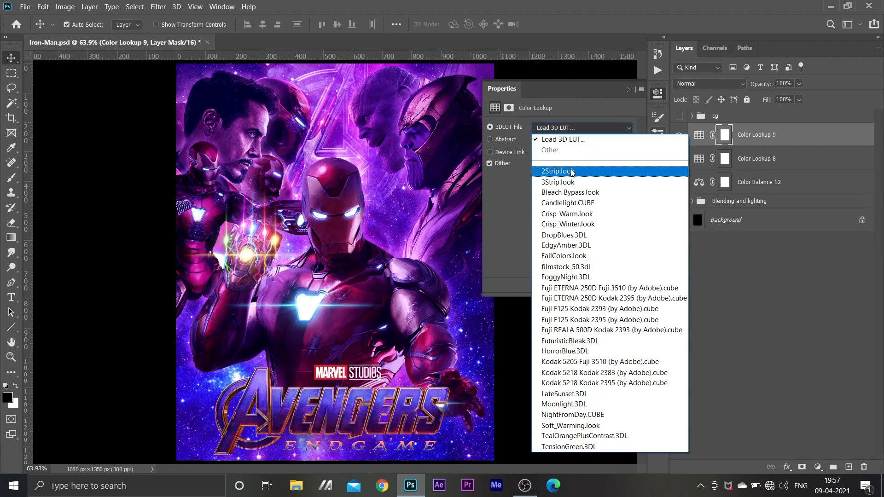
click(571, 193)
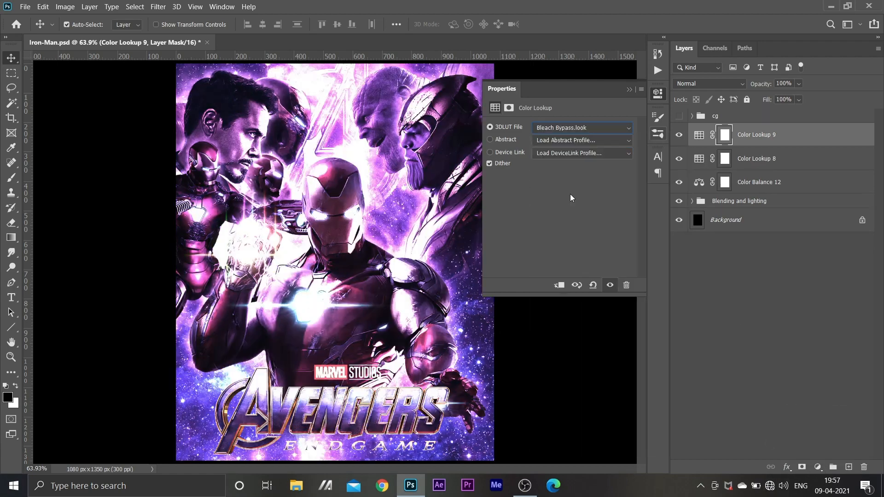
key(Down)
click(799, 100)
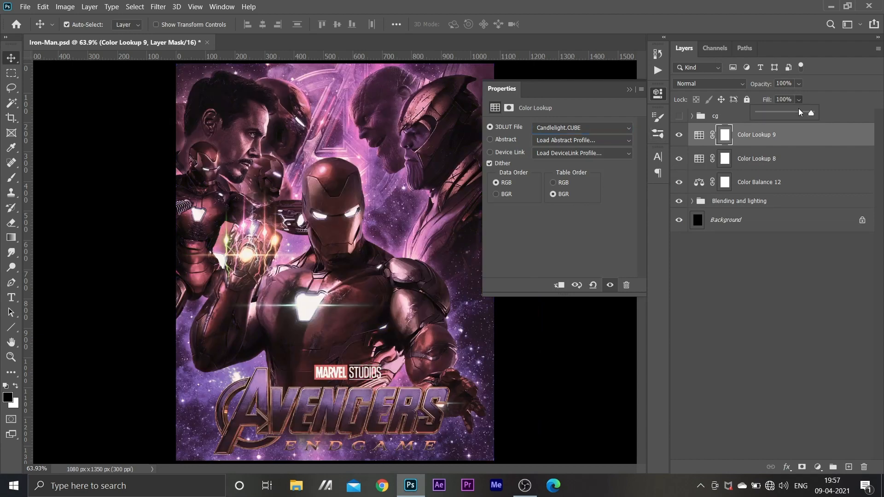
drag(767, 112, 761, 113)
Add a third Color Lookup adjustment using the Crisp_Warm.look LUT and reduce its fill
click(817, 466)
click(815, 402)
click(574, 128)
click(572, 199)
key(Down)
click(799, 100)
Add a fourth Color Lookup adjustment using the Crisp_Winter.look LUT and reduce its fill
click(818, 467)
click(815, 403)
click(582, 128)
click(585, 187)
key(Down)
key(Down)
key(Down)
key(Down)
key(Down)
key(Down)
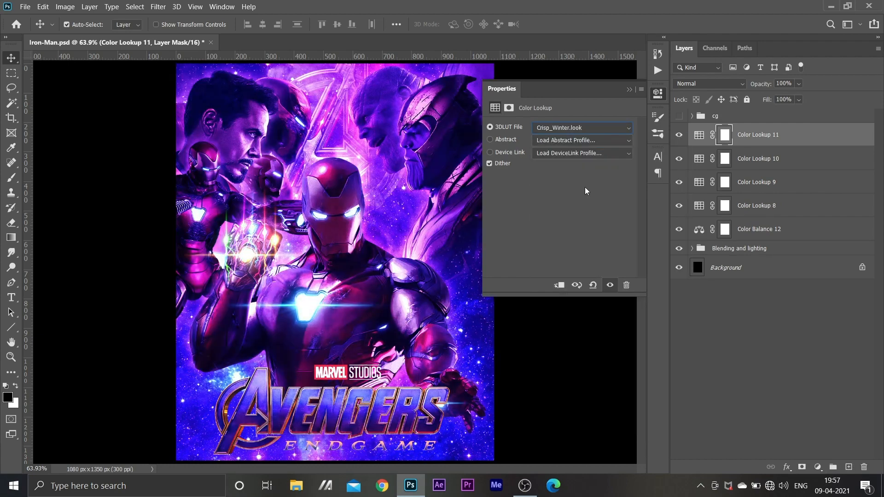
click(799, 100)
click(767, 112)
Add a fifth Color Lookup adjustment using the filmstock_50.3dl LUT and lower its fill
click(818, 467)
click(814, 404)
click(582, 127)
click(569, 266)
click(799, 100)
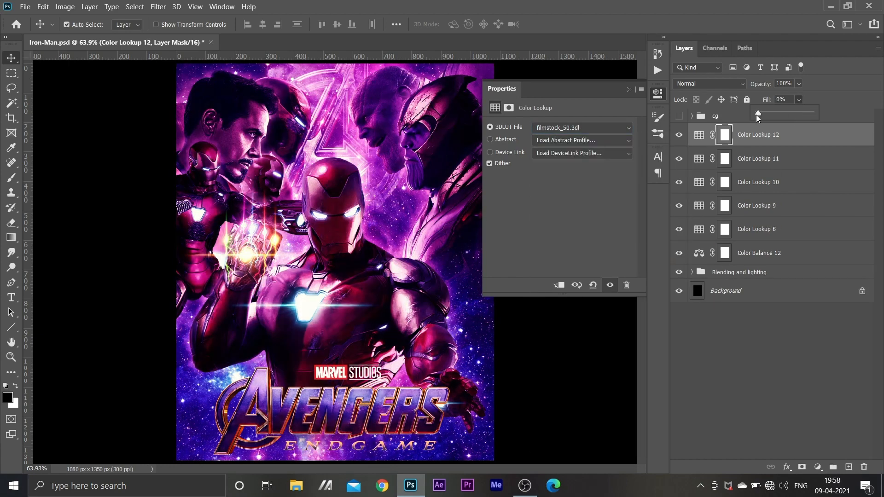
drag(756, 114, 778, 115)
Add two more Color Lookup adjustments at reduced fill, the upper one using TealOrangePlusContrast.3DL at 9% fill
click(817, 467)
click(815, 404)
click(582, 128)
click(552, 338)
key(Down)
key(Down)
click(799, 99)
click(818, 466)
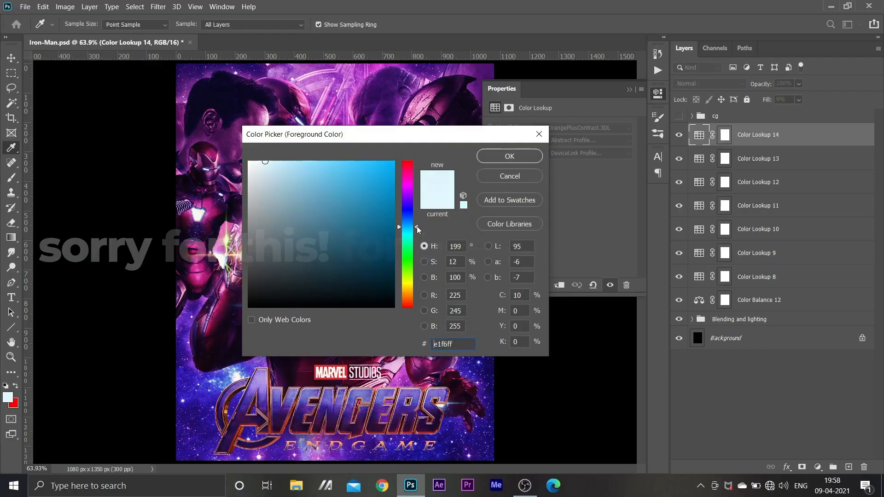
mouse_move(416, 226)
mouse_down()
mouse_move(418, 193)
mouse_move(421, 220)
mouse_up()
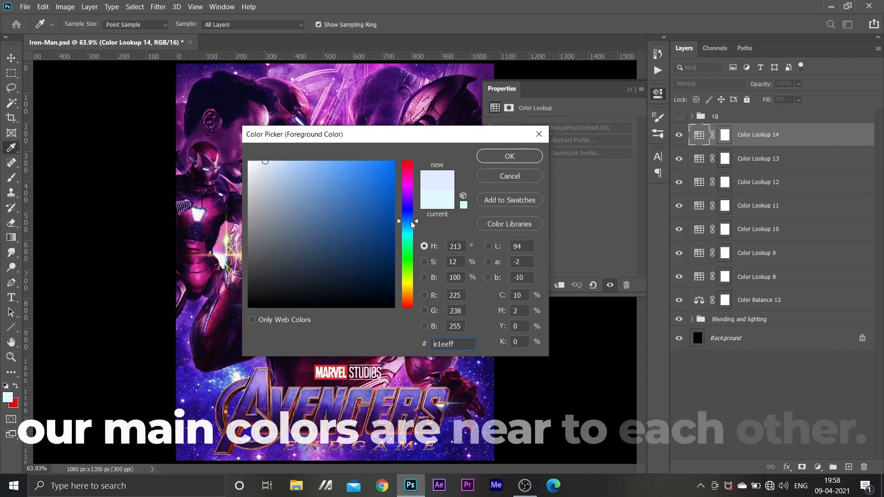
click(507, 183)
click(818, 467)
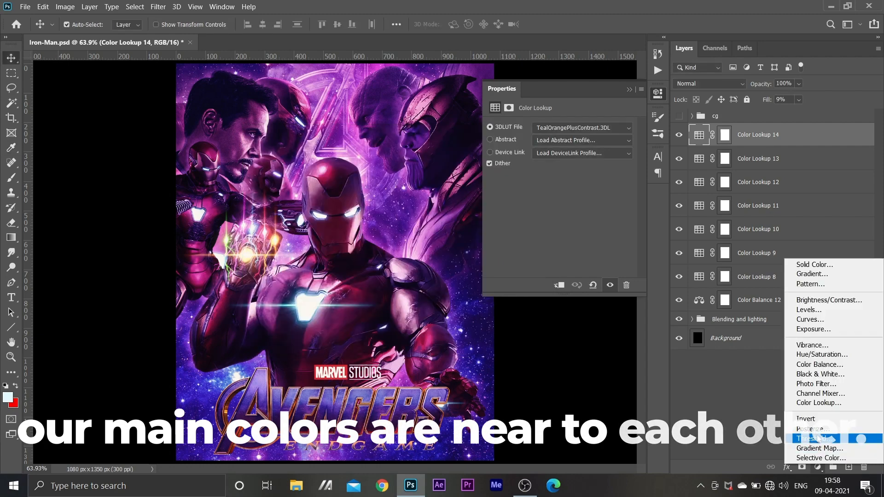
click(813, 445)
click(558, 128)
double_click(615, 220)
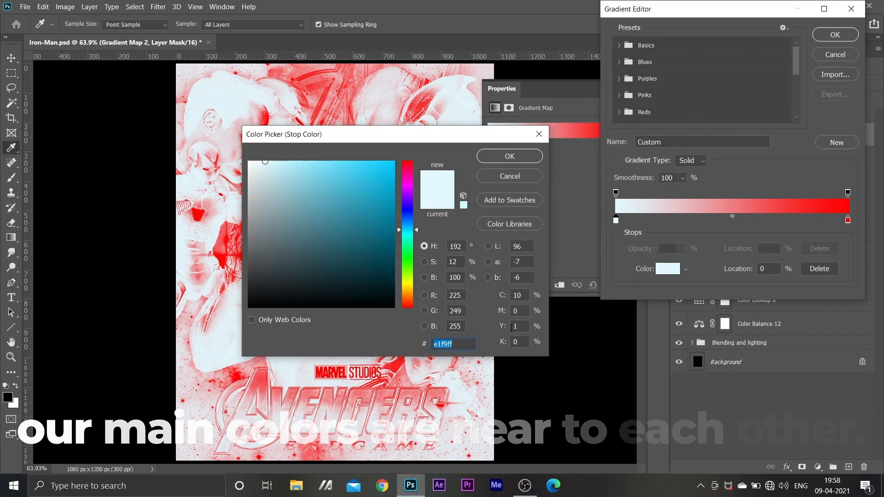
text(c6a)
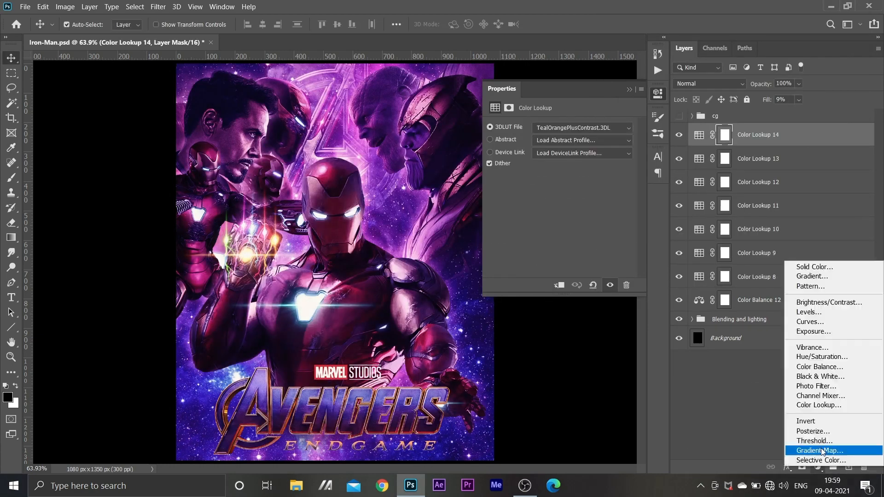
Add a Gradient Map adjustment on top of the Color Lookups with a light purple start stop and a blue-violet stop at 36%
click(813, 445)
click(558, 128)
double_click(616, 220)
text(c6)
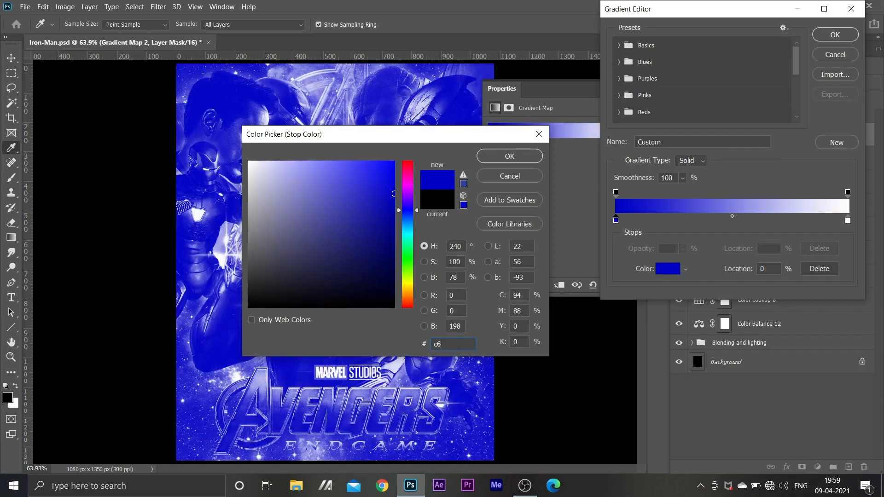
text(42)
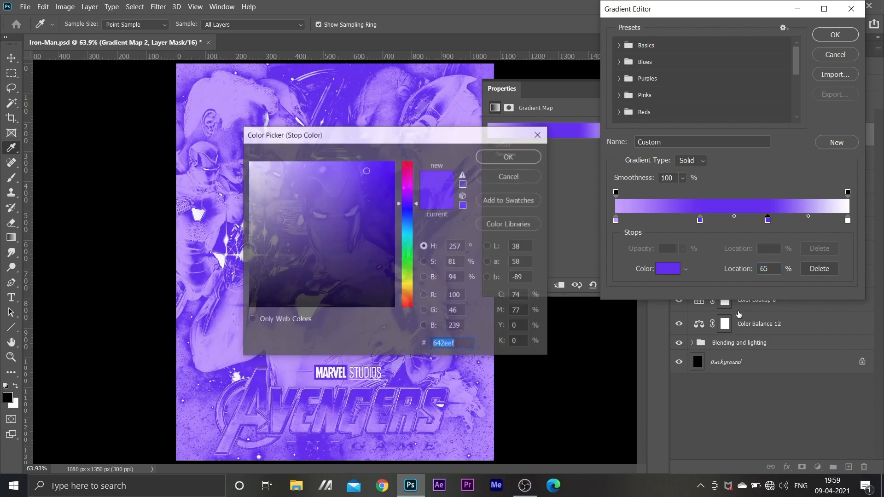
Add a magenta stop to the gradient, set the end stop's colour to 8f0a9c and accept the gradient
text(d90)
text(f)
key(Return)
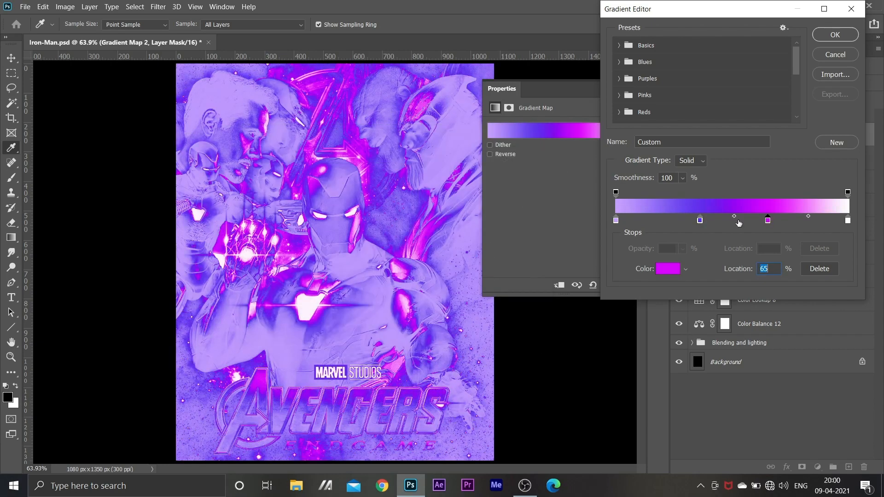
click(847, 220)
click(668, 269)
text(8f0a9c)
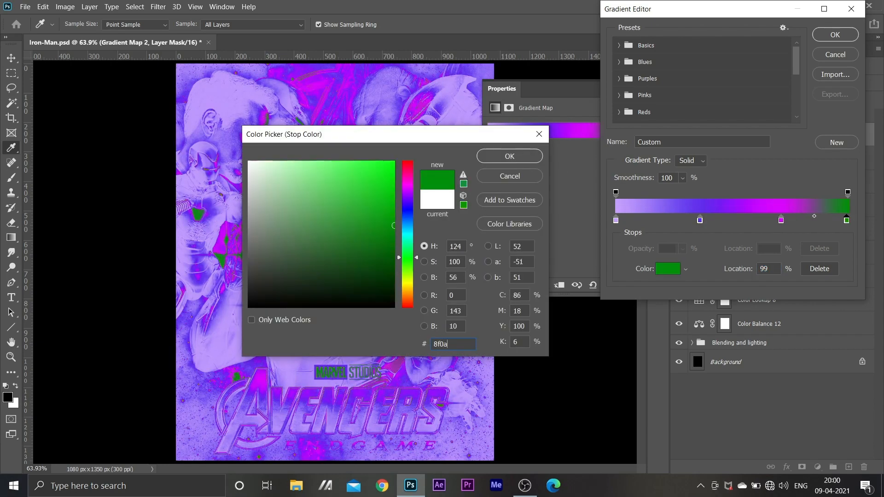
key(Return)
click(831, 32)
Set the Gradient Map layer's blend mode to Soft Light and its fill to 20%, and collapse its properties
click(709, 84)
click(709, 233)
click(767, 100)
text(24)
key(Return)
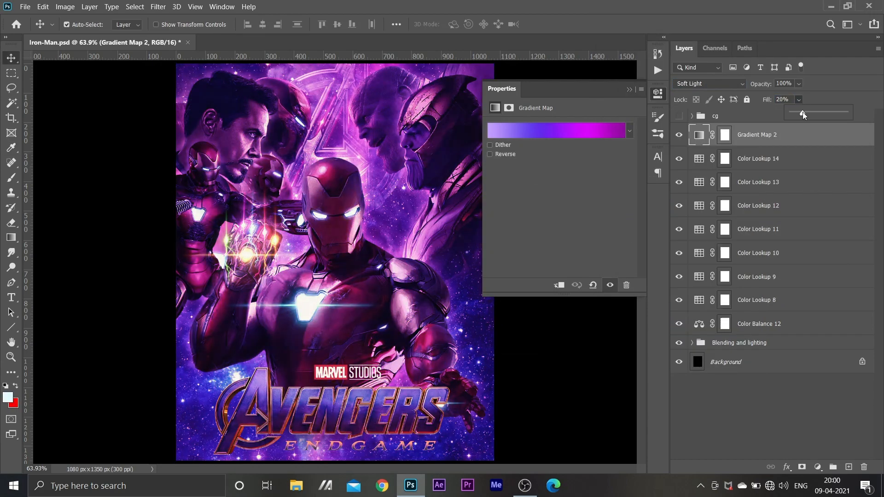
click(628, 89)
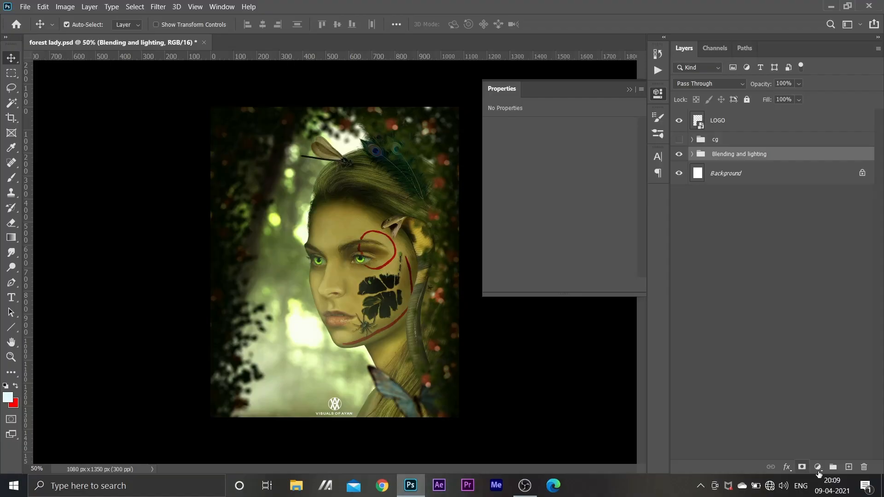
In forest lady.psd, add a Color Balance adjustment above the Blending and lighting group and adjust its midtones and highlights
click(817, 467)
click(810, 364)
drag(545, 148, 540, 172)
click(544, 125)
click(539, 153)
drag(545, 191, 541, 191)
Set the Color Balance shadows to Cyan-Red +3, Magenta-Green -1 and Yellow-Blue -3
click(542, 127)
click(539, 137)
drag(545, 153, 543, 190)
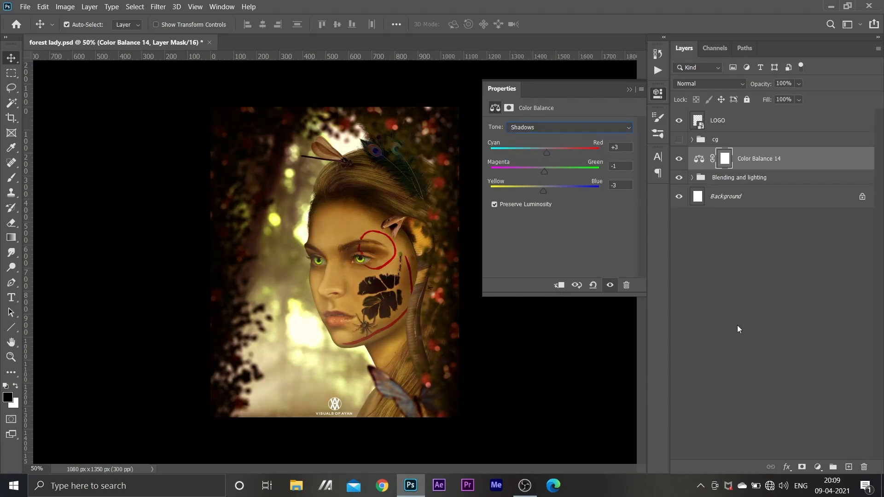
Add a Color Lookup adjustment with a 3D LUT above the Color Balance layer and adjust its blend mode and fill
click(817, 467)
click(818, 405)
click(581, 128)
click(799, 99)
click(709, 83)
drag(810, 113, 765, 113)
click(697, 192)
Stack two more Color Lookup adjustments with 3D LUTs above the first one and reduce their fill
click(818, 467)
click(819, 405)
click(582, 128)
click(799, 99)
click(818, 466)
click(818, 405)
click(582, 128)
click(799, 99)
Add a fourth Color Lookup adjustment to the portrait using the 3Strip.look LUT and lower its fill
click(818, 466)
click(819, 405)
click(582, 128)
click(570, 184)
click(799, 100)
drag(821, 113, 774, 111)
Add a fifth Color Lookup adjustment to the portrait using the Crisp_Winter.look LUT and reduce its fill
click(818, 467)
click(818, 404)
click(582, 128)
click(599, 224)
click(799, 99)
click(817, 467)
click(818, 405)
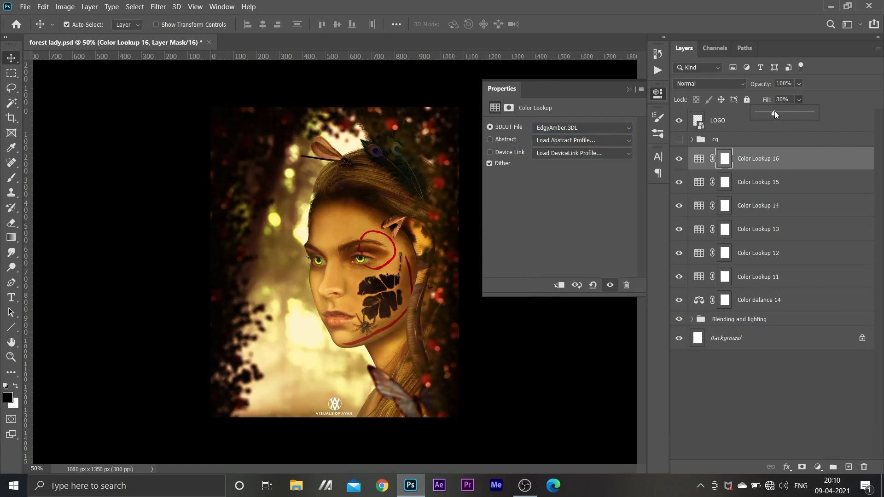
key(Delete)
key(Delete)
Add a Color Lookup adjustment using the EdgyAmber.3DL LUT, set its blend mode to Overlay and lower its fill
click(817, 467)
click(818, 405)
click(582, 128)
click(633, 245)
click(705, 84)
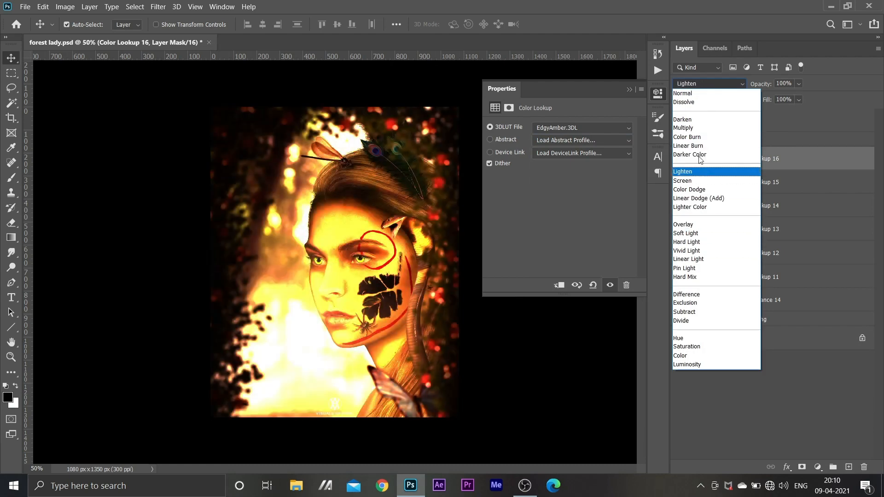
click(698, 224)
drag(811, 113, 765, 112)
Add a Color Lookup adjustment using the FallColors.look LUT above the EdgyAmber layer and reduce its fill
click(818, 467)
click(819, 406)
click(582, 128)
click(634, 252)
click(799, 100)
Add another Color Lookup adjustment using the filmstock_50.3dl LUT and reduce its fill
click(817, 467)
click(818, 405)
click(582, 128)
click(581, 261)
click(799, 100)
Add a Color Lookup adjustment using the TealOrangePlusContrast.3DL LUT and reduce its fill
click(817, 467)
click(819, 406)
click(581, 128)
click(580, 433)
click(799, 99)
Add a topmost Color Lookup adjustment using the TensionGreen.3DL LUT, set its fill to 12% and select that layer
click(818, 467)
click(818, 407)
click(583, 128)
click(584, 423)
key(Down)
key(Down)
click(799, 100)
click(759, 163)
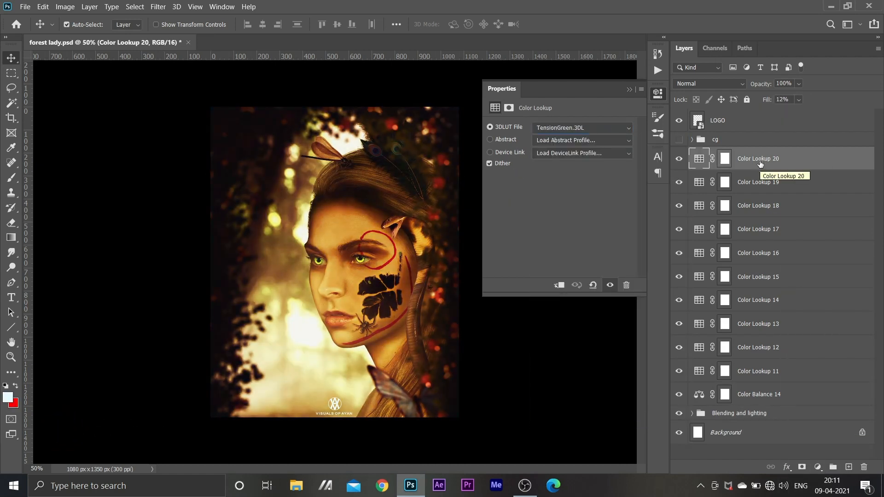